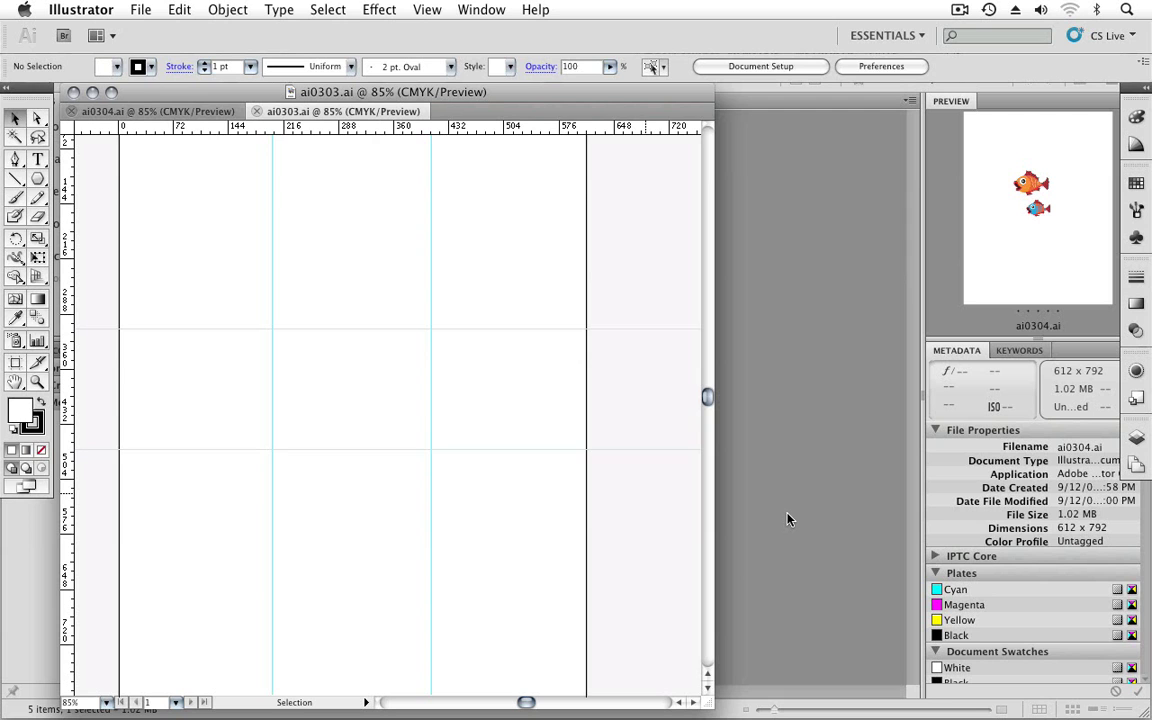
- Show the rulers and set the ruler units to inches
{"action": "key", "text": "super+r"}
{"action": "key", "text": "super+r"}
{"action": "key", "text": "super+r"}
{"action": "key", "text": "super+r"}
{"action": "right_click", "coordinate": [356, 127]}
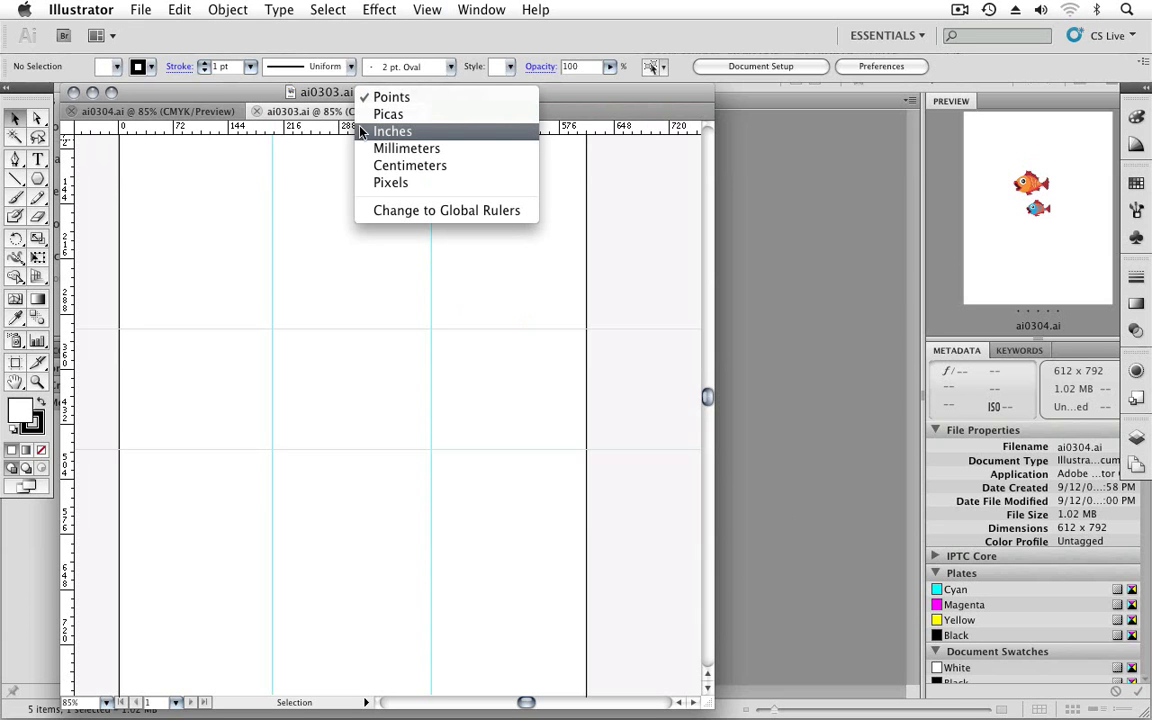
{"action": "left_click", "coordinate": [392, 131]}
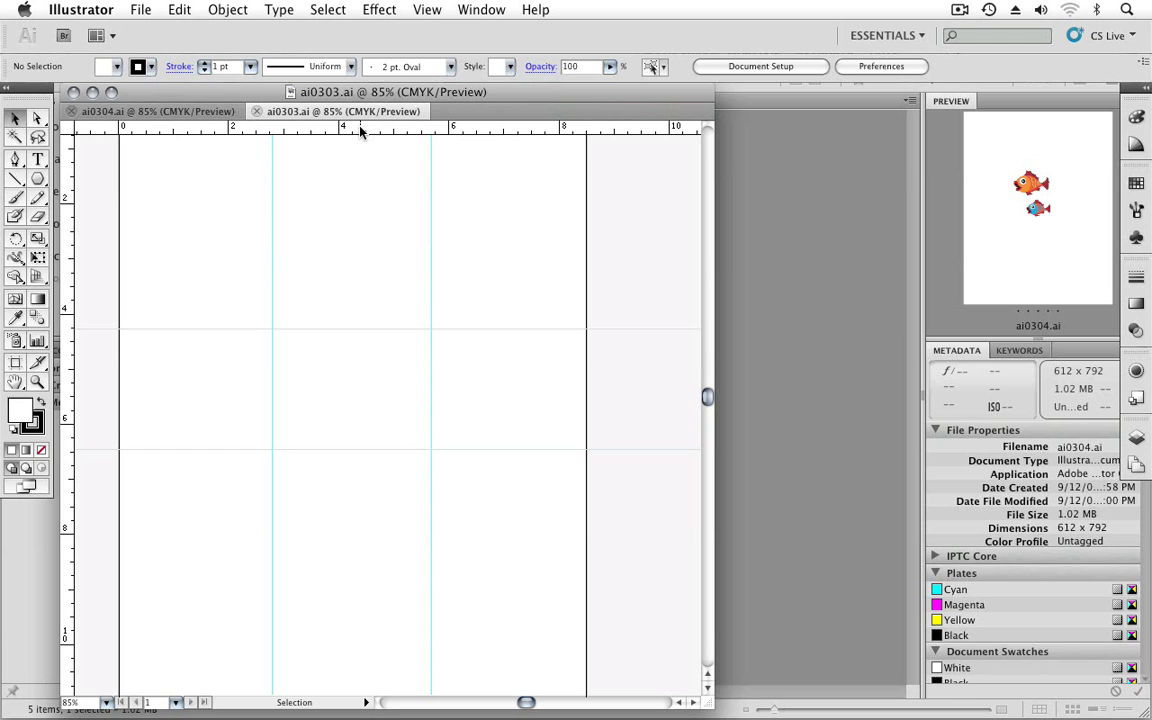
- Draw a rounded rectangle of about 2.89 by 2.19 in between the guide intersections
{"action": "left_click_drag", "start_coordinate": [37, 178], "coordinate": [86, 187]}
{"action": "left_click_drag", "start_coordinate": [116, 250], "coordinate": [118, 267]}
{"action": "mouse_move", "coordinate": [366, 441]}
{"action": "left_mouse_down"}
{"action": "mouse_move", "coordinate": [535, 609]}
{"action": "mouse_move", "coordinate": [576, 602]}
{"action": "left_mouse_up"}
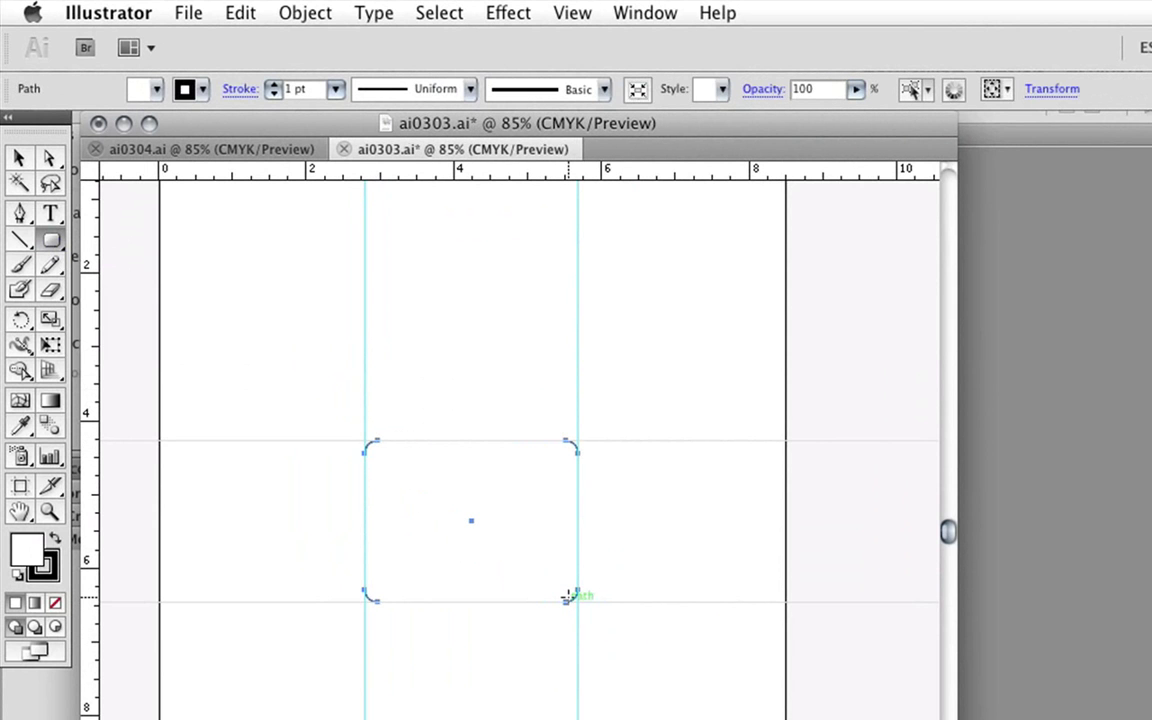
- Fill the rounded rectangle with the navy blue swatch and choose the Polygon Tool
{"action": "left_click", "coordinate": [157, 90]}
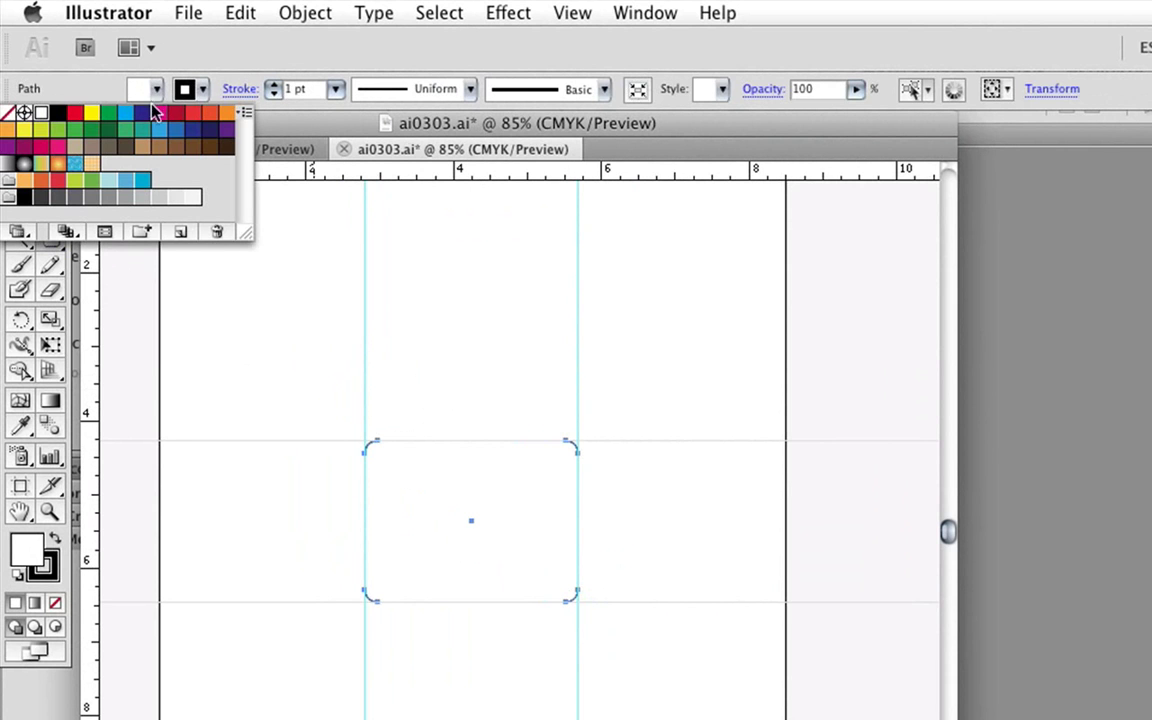
{"action": "key", "text": "Escape"}
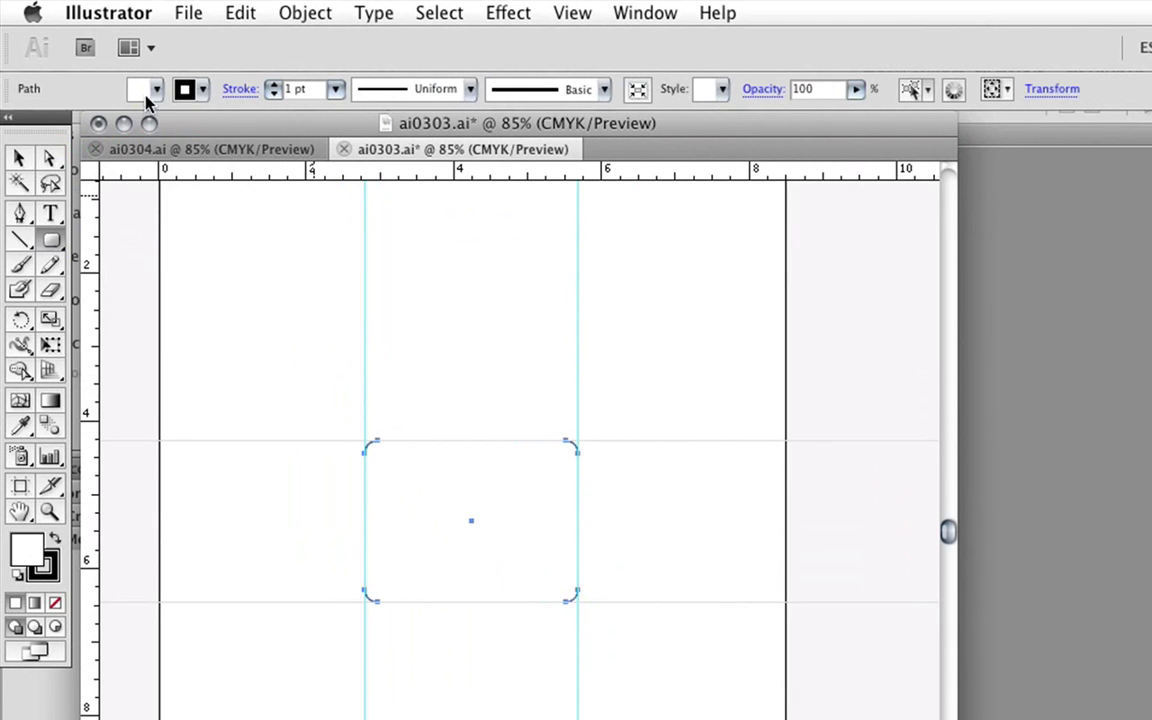
{"action": "left_click", "coordinate": [157, 90]}
{"action": "left_click", "coordinate": [143, 113]}
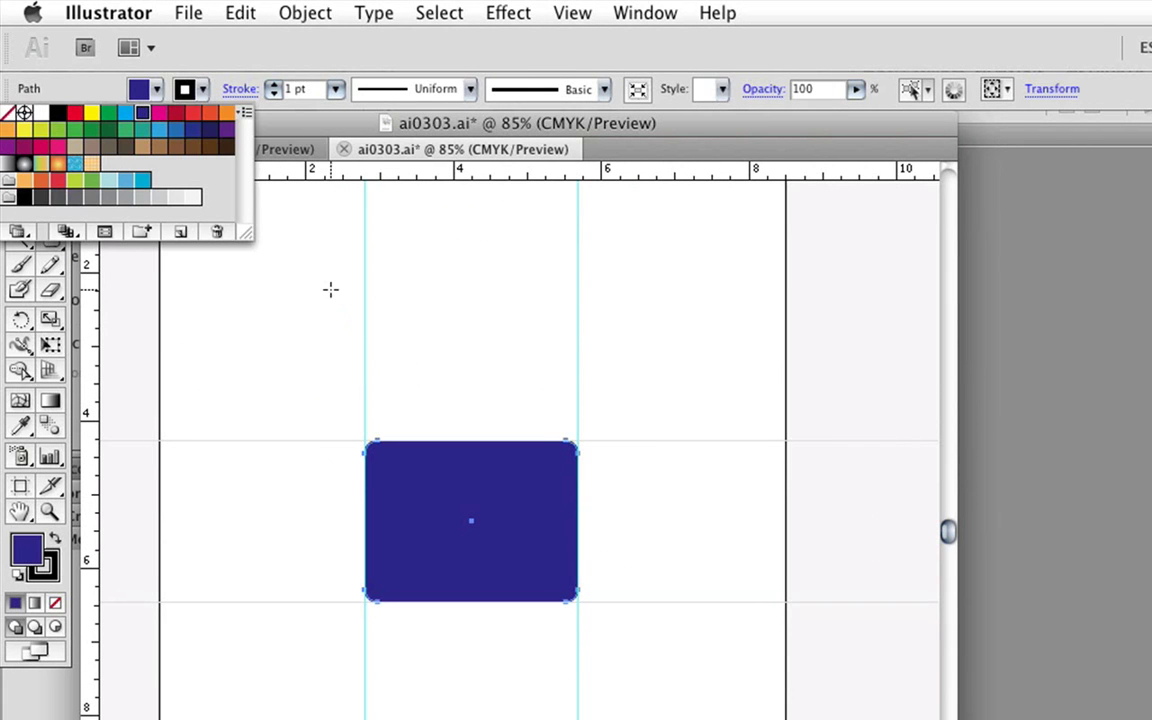
{"action": "key", "text": "Escape"}
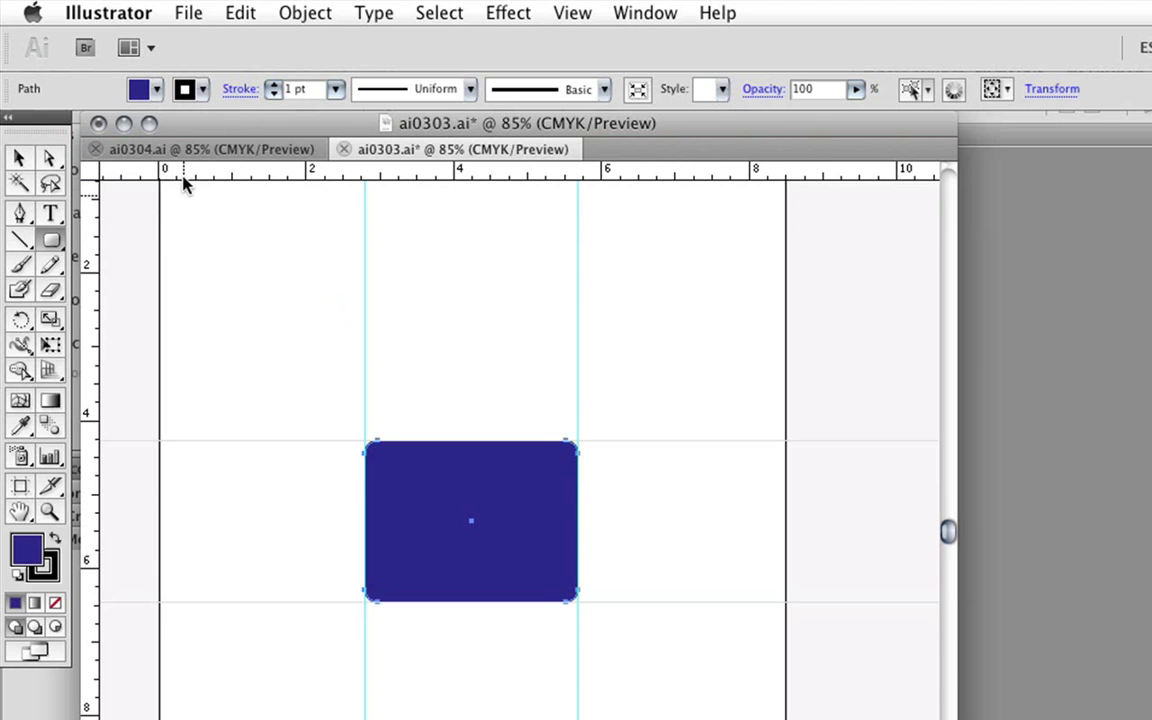
{"action": "left_click_drag", "start_coordinate": [50, 240], "coordinate": [141, 332]}
- Create a 3-sided polygon with 0.6944 in radius above the rectangle and select it
{"action": "left_click", "coordinate": [250, 321]}
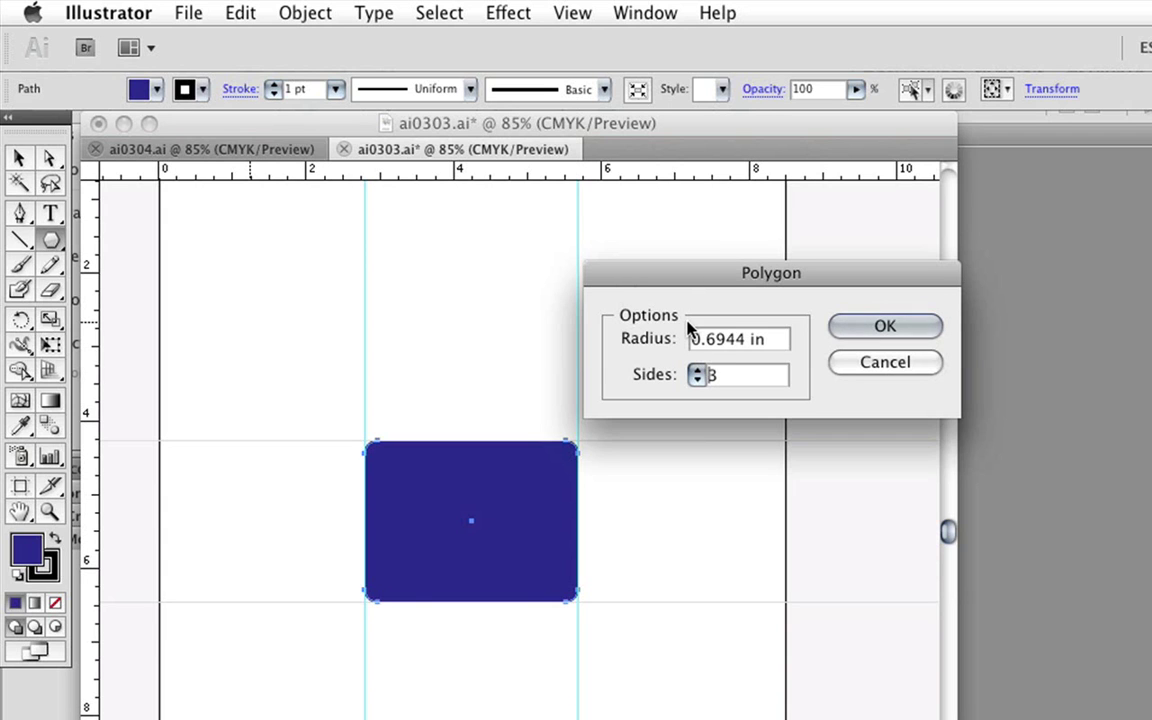
{"action": "left_click", "coordinate": [849, 330]}
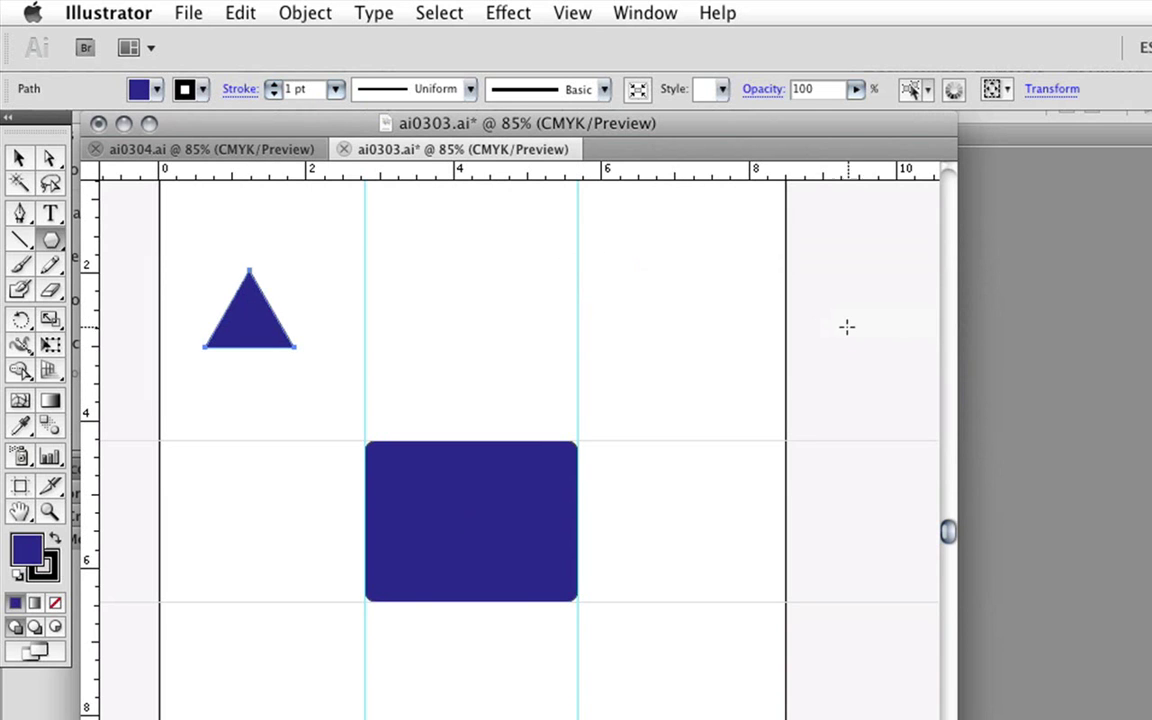
{"action": "left_click", "coordinate": [20, 158]}
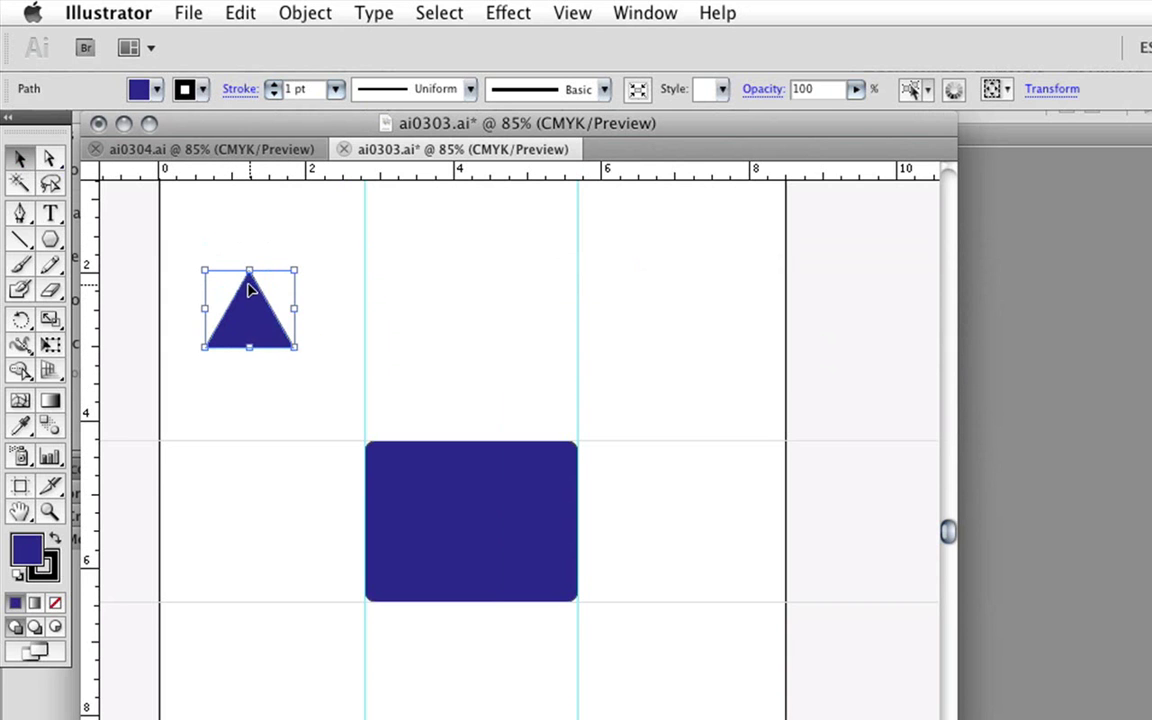
- Drag the triangle's top-middle handle upward to make it taller
{"action": "mouse_move", "coordinate": [249, 270]}
{"action": "left_mouse_down"}
{"action": "mouse_move", "coordinate": [249, 200]}
{"action": "mouse_move", "coordinate": [261, 330]}
{"action": "mouse_move", "coordinate": [249, 200]}
{"action": "mouse_move", "coordinate": [249, 263]}
{"action": "left_mouse_up"}
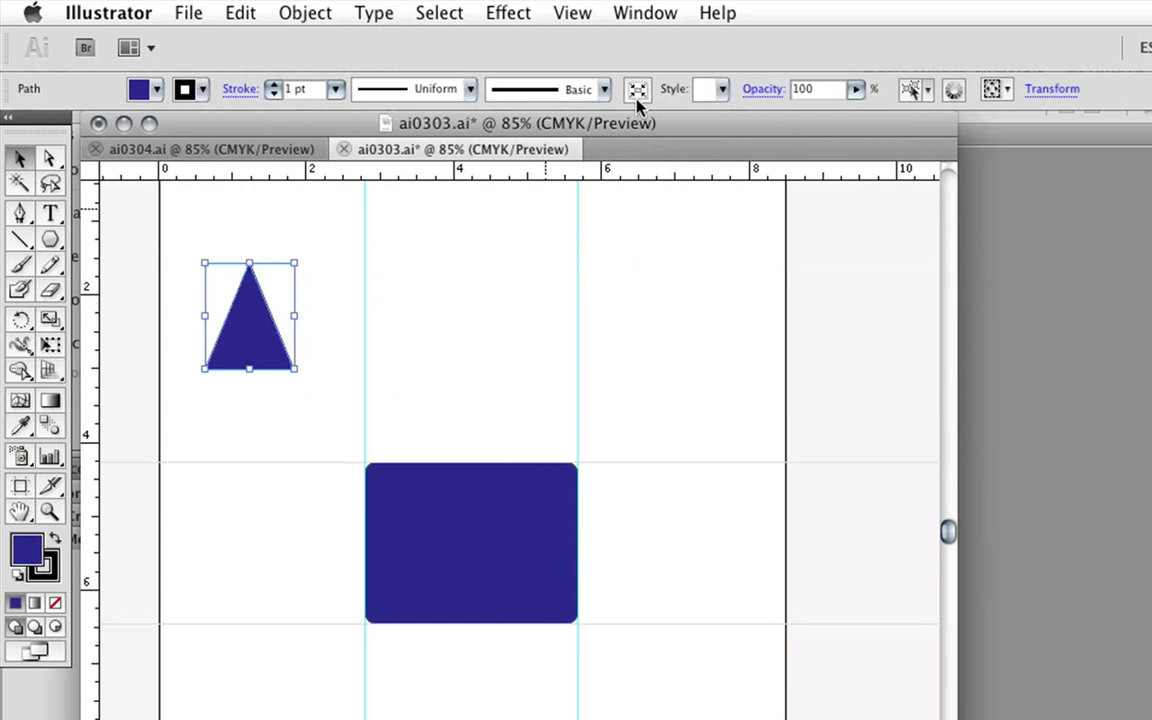
{"action": "left_click", "coordinate": [586, 11]}
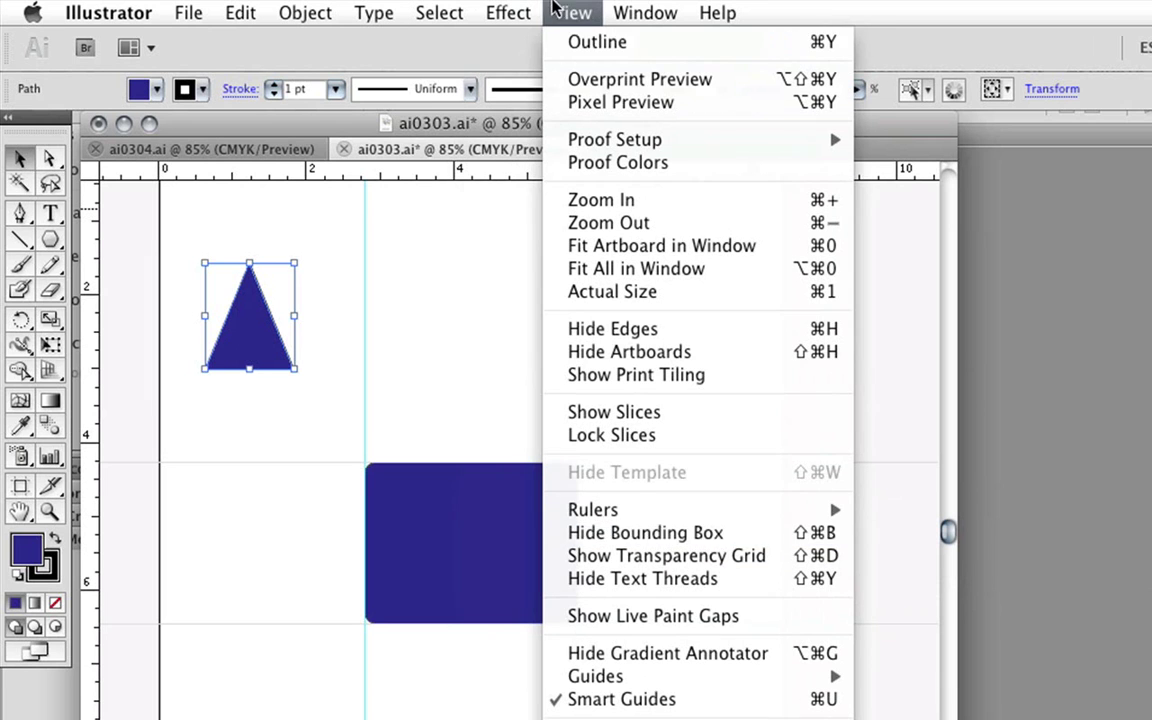
- Resize the triangle to 0.5 in wide by 2 in tall and set its fill to None
{"action": "left_click", "coordinate": [572, 12]}
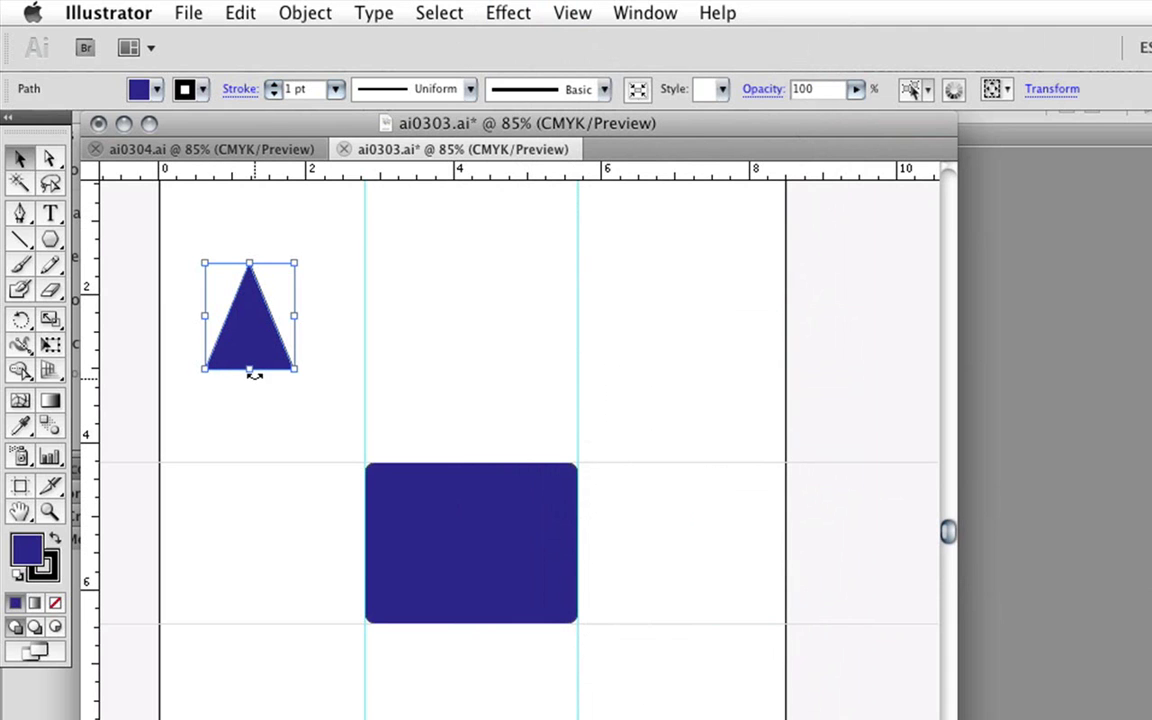
{"action": "left_click", "coordinate": [1053, 90]}
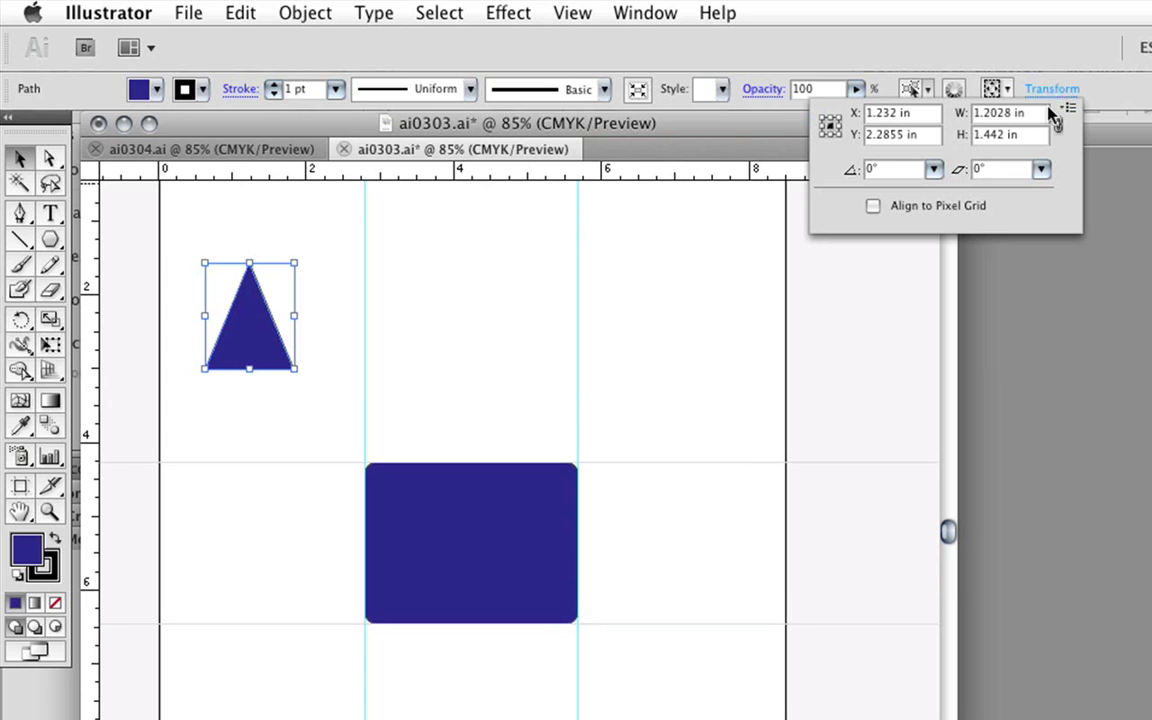
{"action": "left_click", "coordinate": [959, 114]}
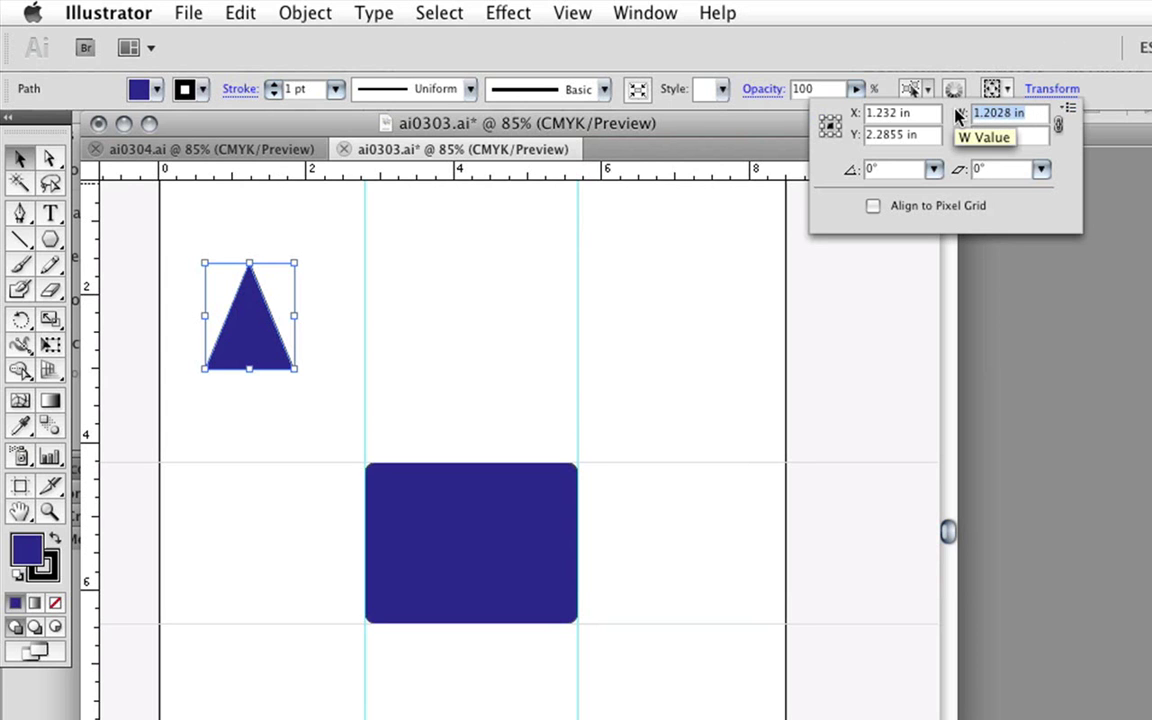
{"action": "type", "text": ".5"}
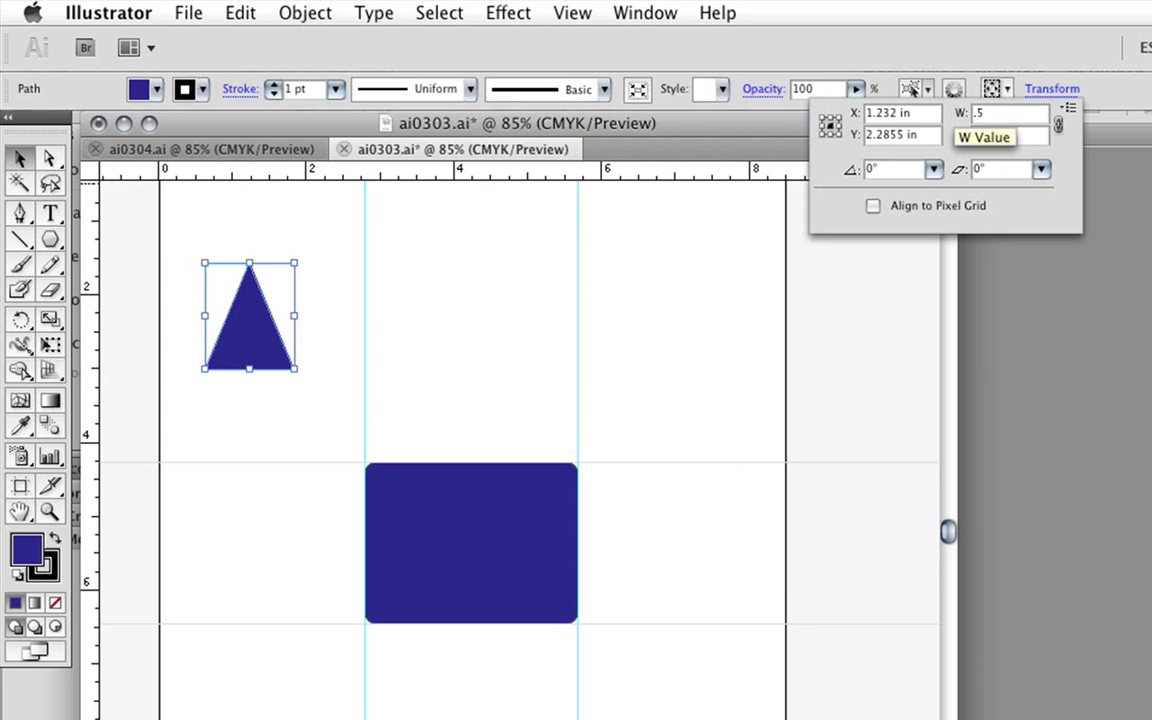
{"action": "left_click", "coordinate": [967, 140]}
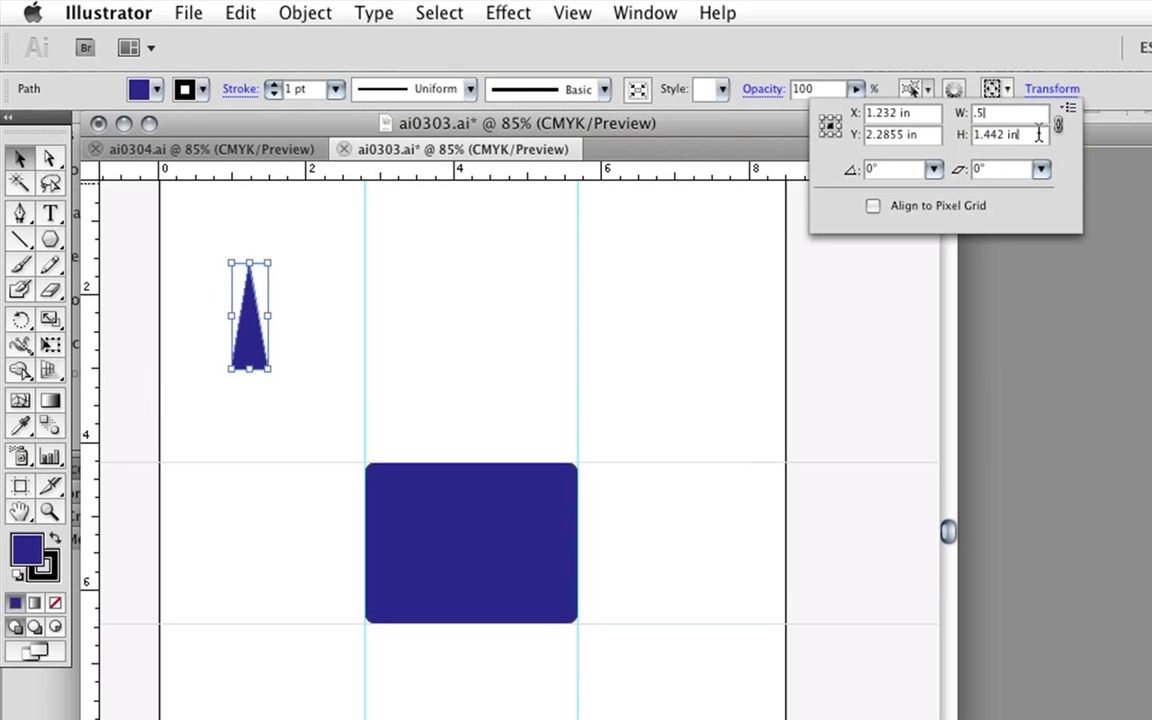
{"action": "type", "text": "2"}
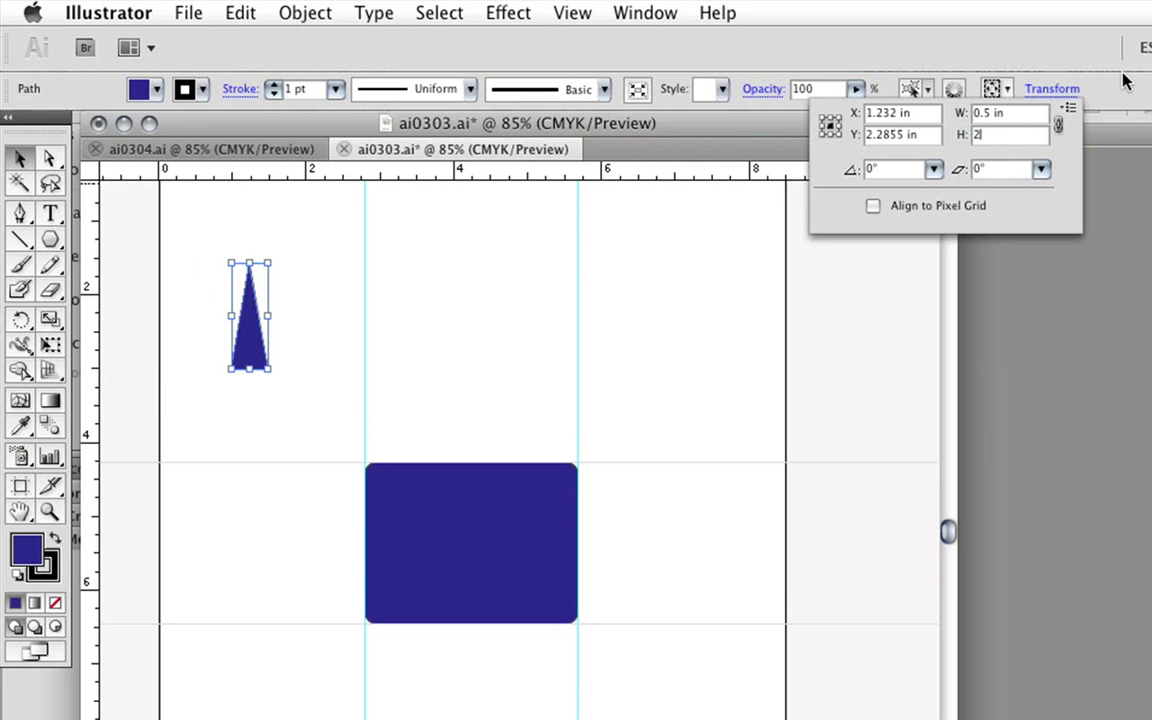
{"action": "key", "text": "Return"}
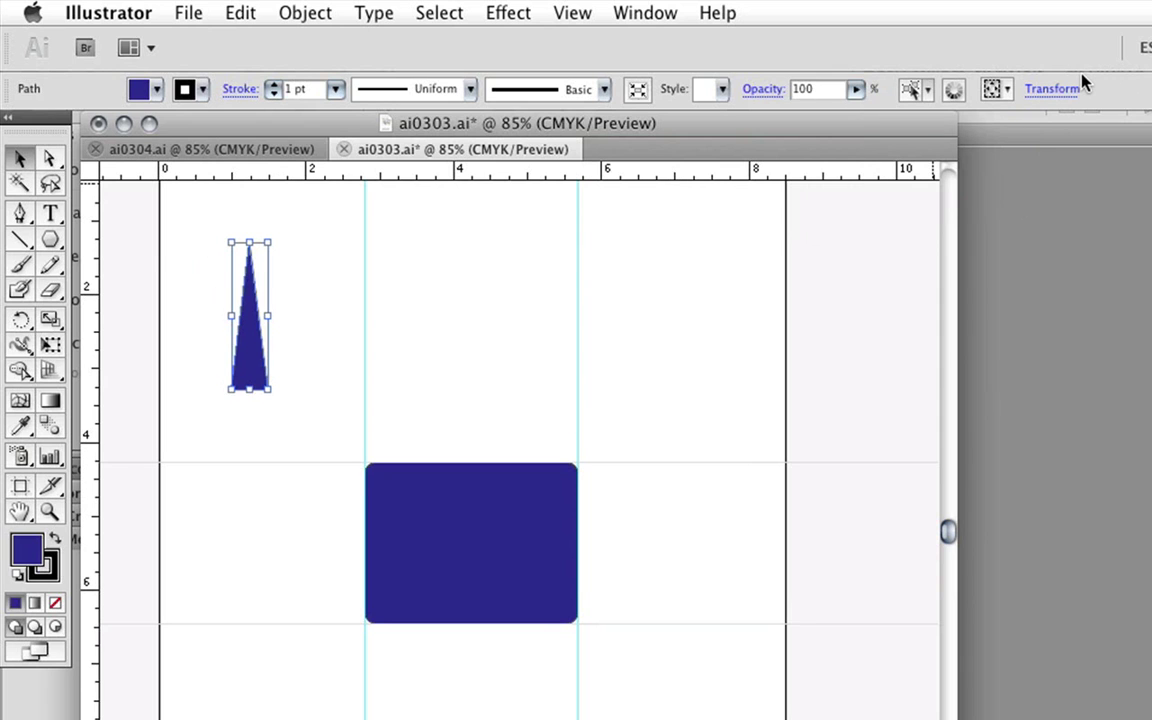
{"action": "key", "text": "slash"}
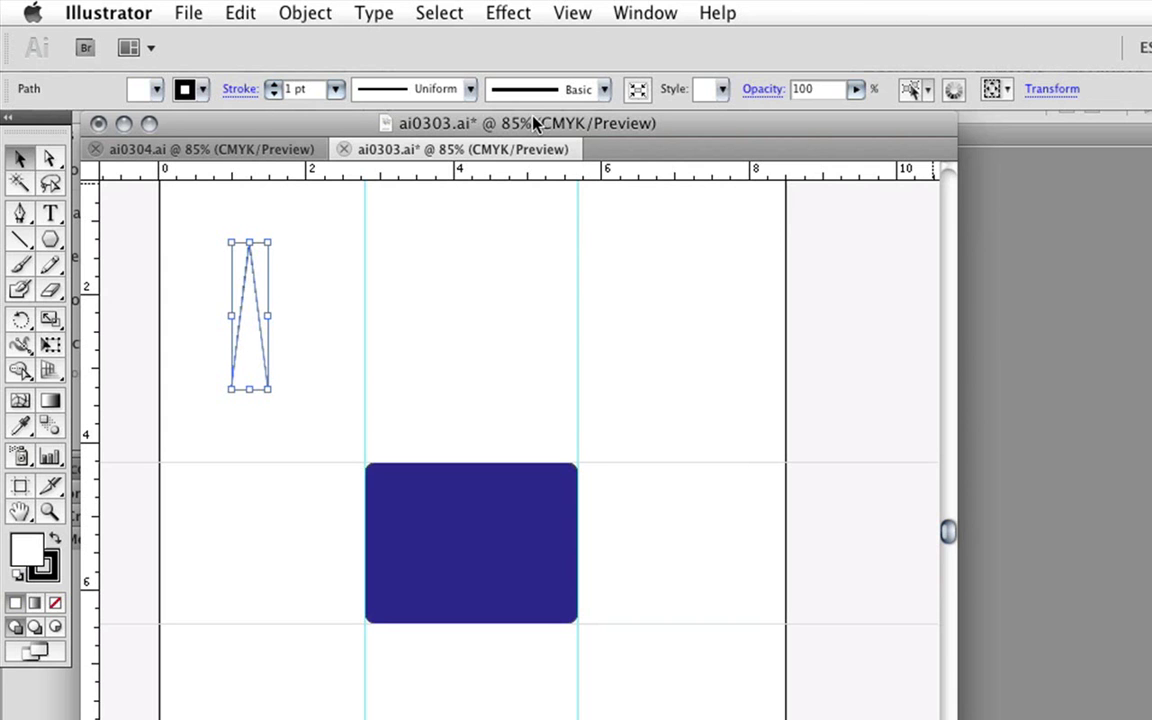
- Set the triangle's stroke to None and display the artwork in Outline view
{"action": "left_click", "coordinate": [203, 90]}
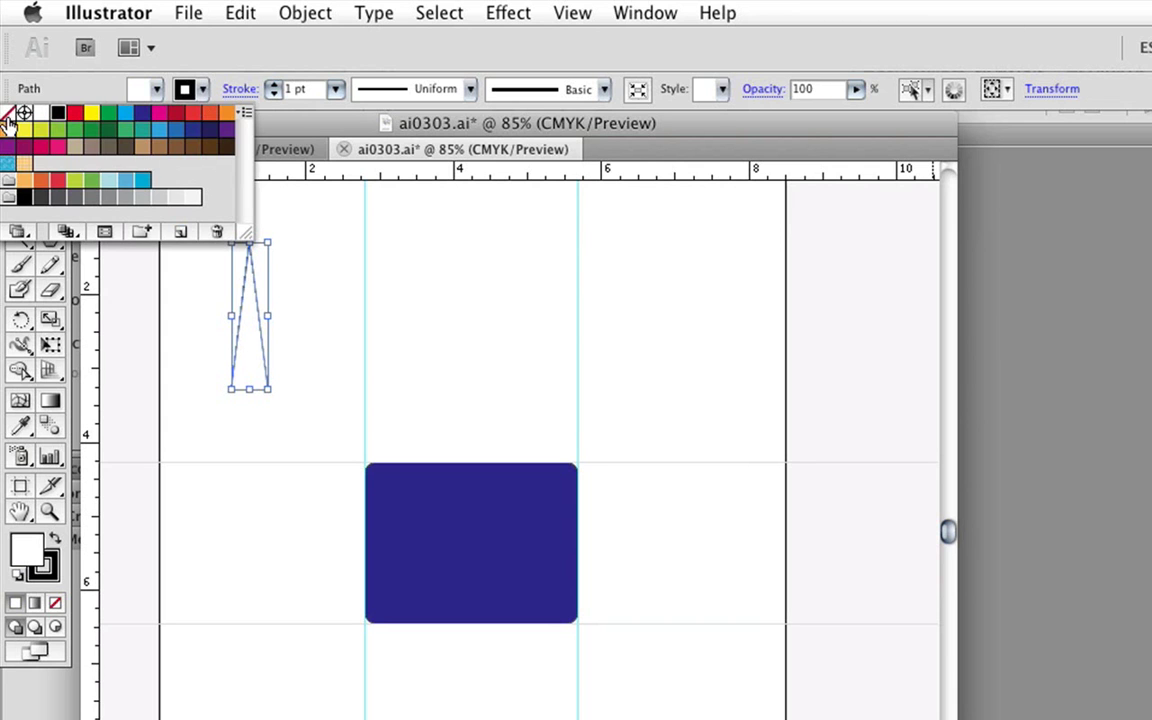
{"action": "left_click", "coordinate": [8, 115]}
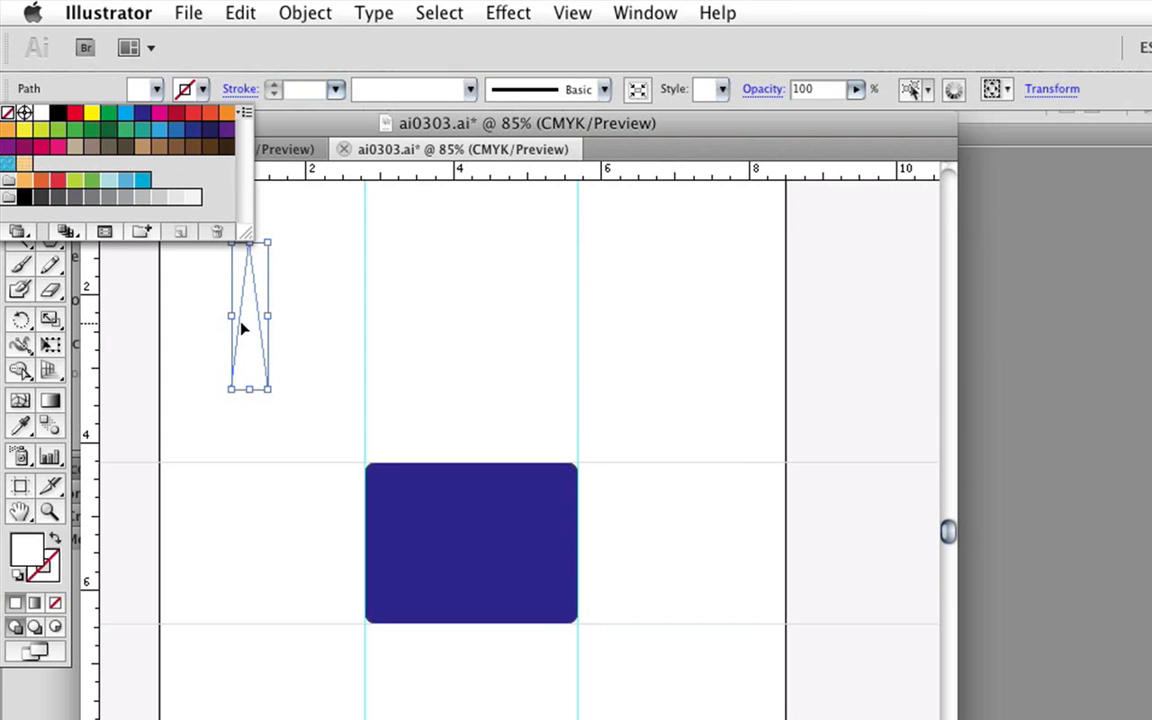
{"action": "key", "text": "super+y"}
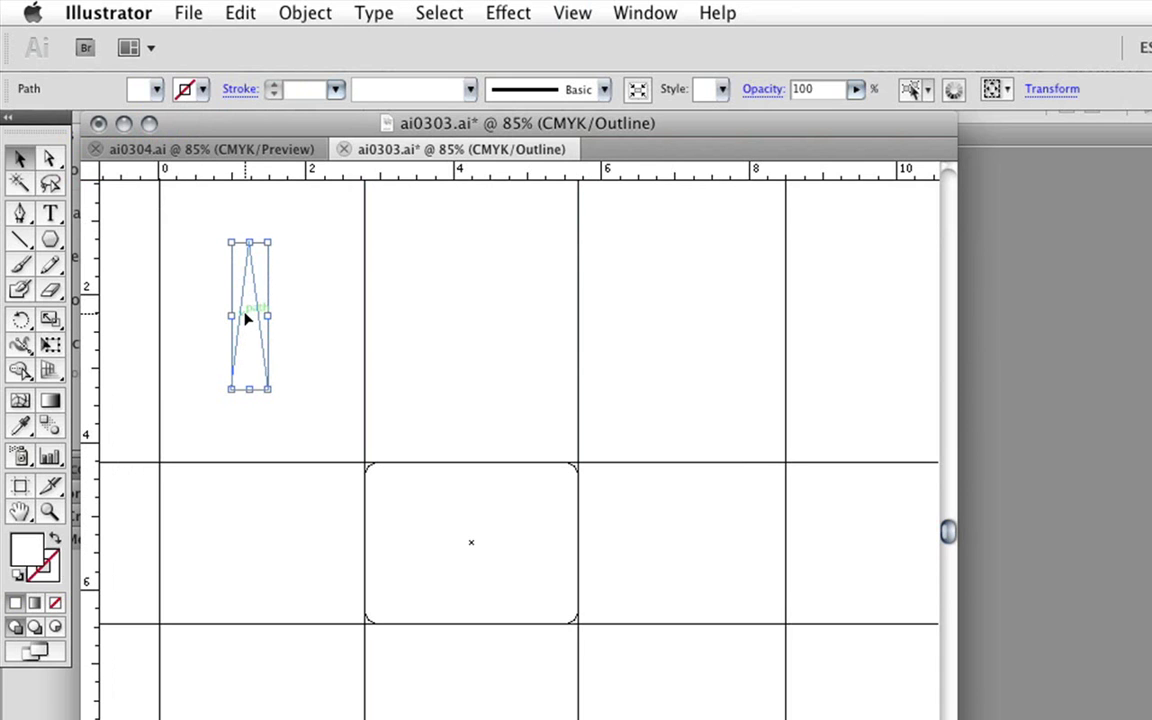
{"action": "key", "text": "shift+super+b"}
{"action": "key", "text": "super+y"}
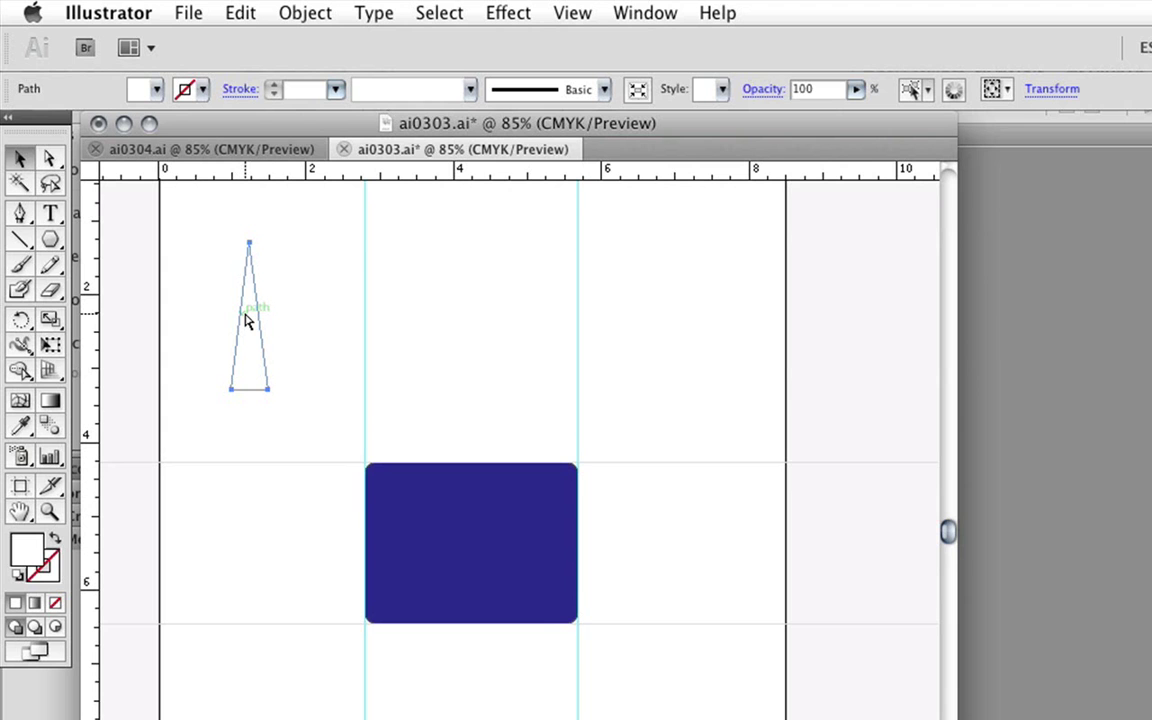
{"action": "key", "text": "super+y"}
{"action": "key", "text": "shift+super+b"}
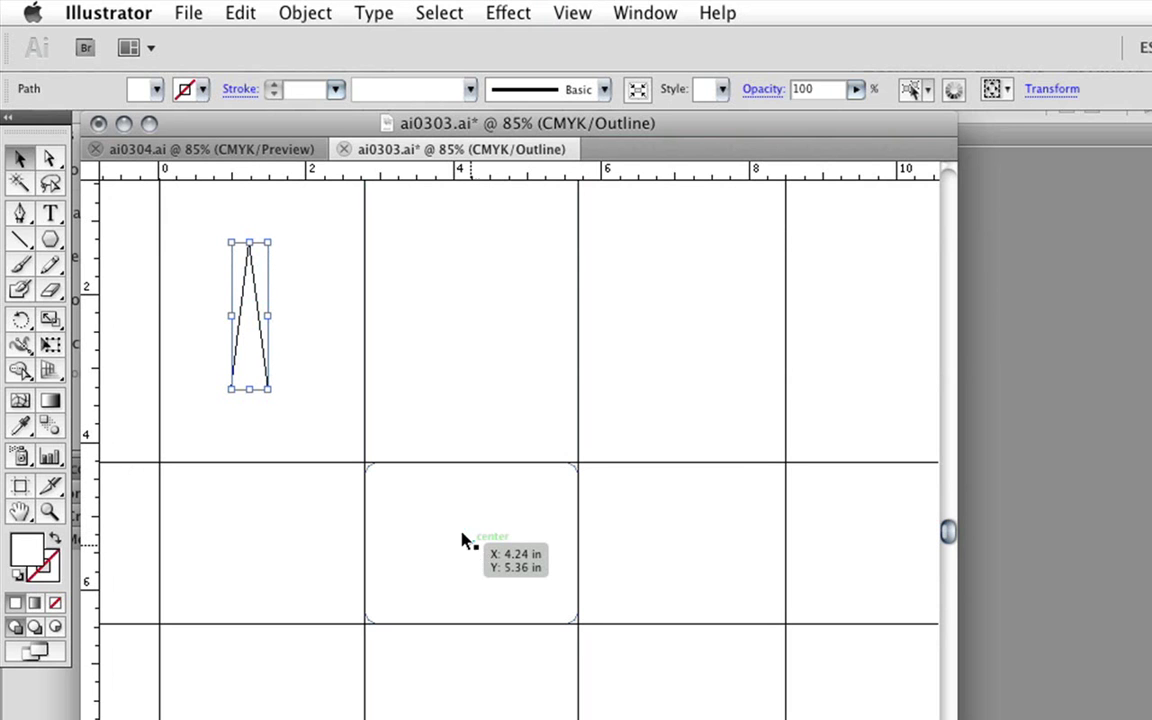
- Drag the triangle by its apex so it snaps to the rounded rectangle's centre point
{"action": "left_click_drag", "start_coordinate": [242, 316], "coordinate": [463, 605]}
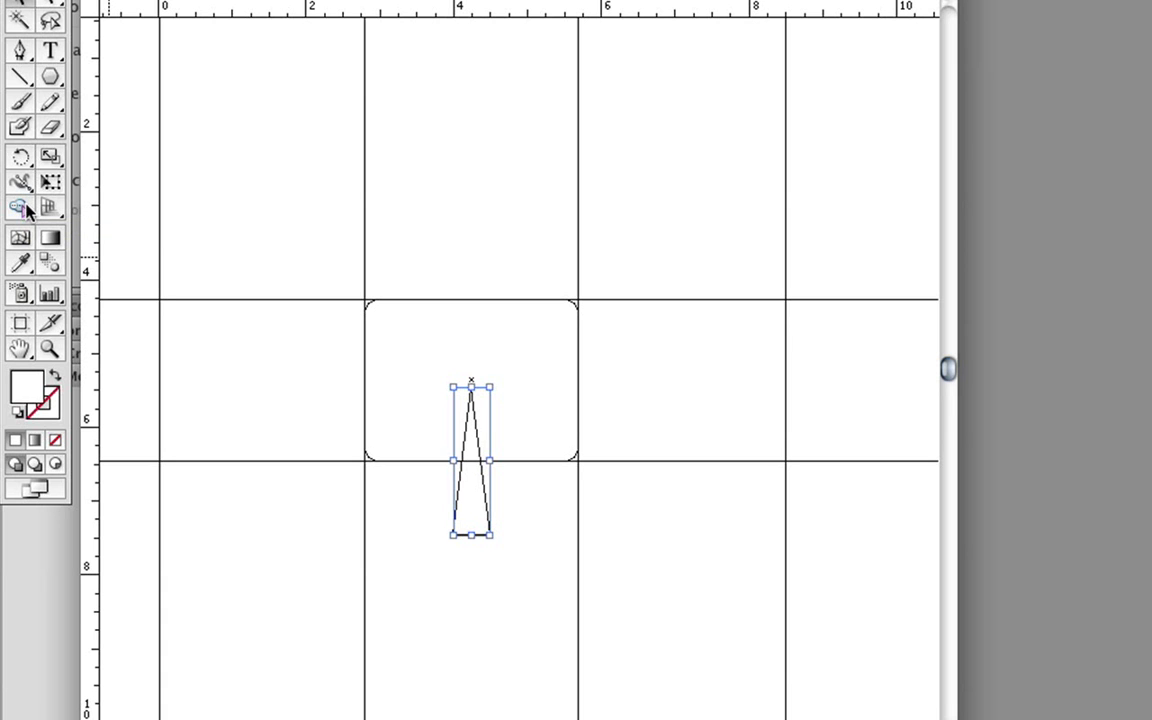
{"action": "left_click", "coordinate": [19, 158]}
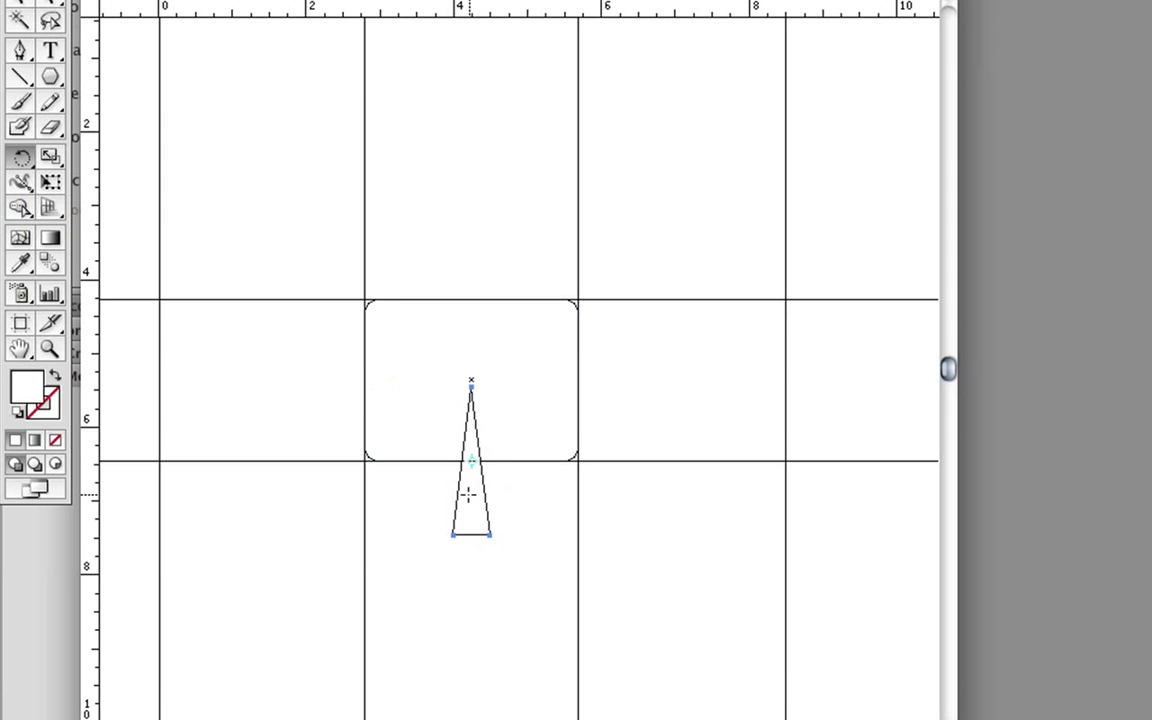
{"action": "left_click", "coordinate": [453, 535]}
{"action": "mouse_move", "coordinate": [450, 385]}
{"action": "left_mouse_down"}
{"action": "mouse_move", "coordinate": [239, 522]}
{"action": "mouse_move", "coordinate": [319, 437]}
{"action": "mouse_move", "coordinate": [532, 424]}
{"action": "mouse_move", "coordinate": [468, 386]}
{"action": "left_mouse_up"}
{"action": "key", "text": "super+z"}
{"action": "double_click", "coordinate": [22, 157]}
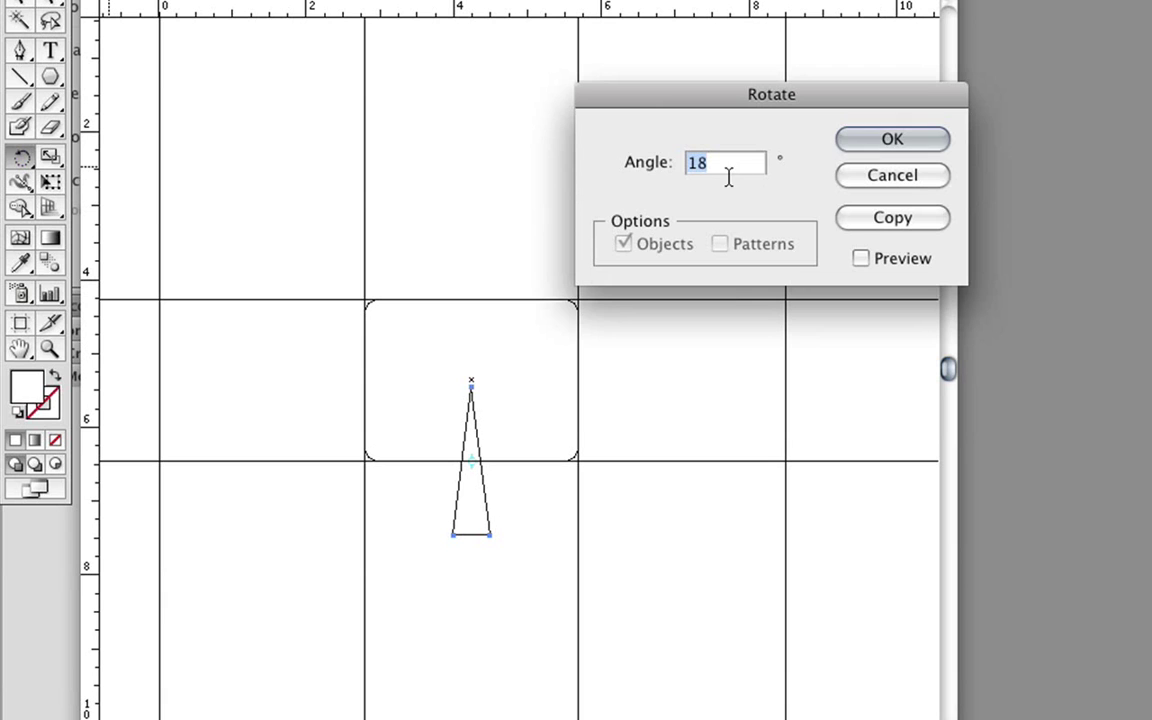
{"action": "left_click", "coordinate": [858, 180]}
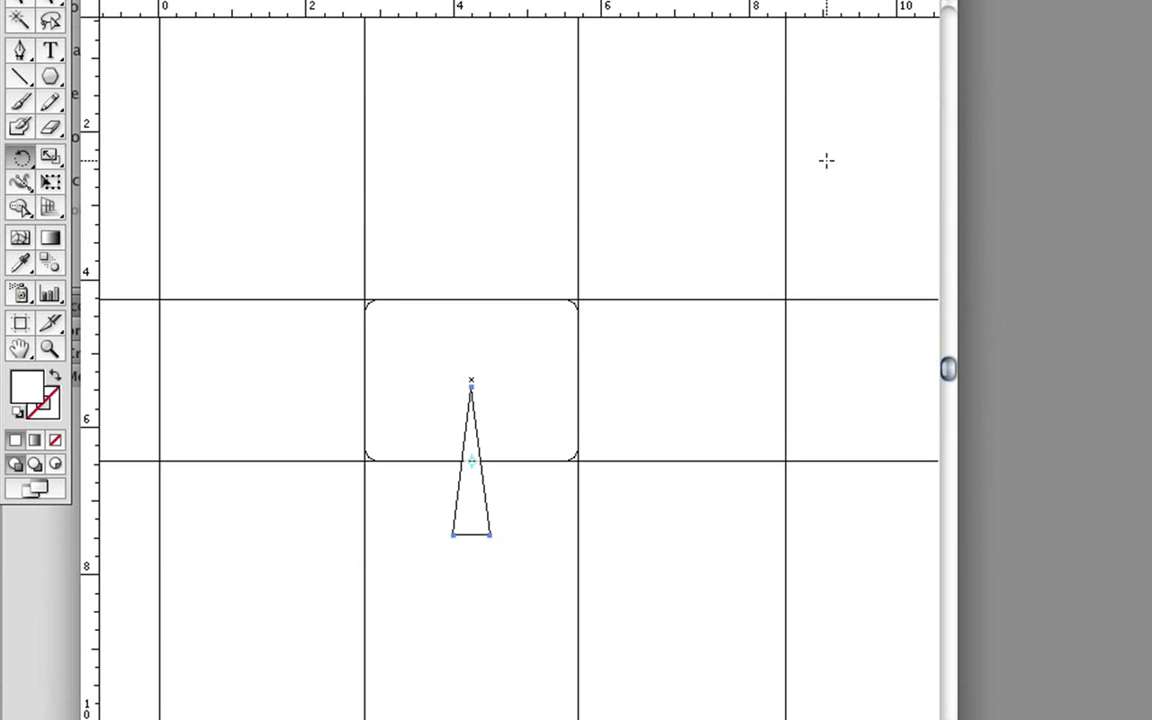
- Nudge the triangle up about 0.09 in so its tip meets the centre intersection
{"action": "left_click", "coordinate": [22, 162]}
{"action": "left_click", "coordinate": [24, 8]}
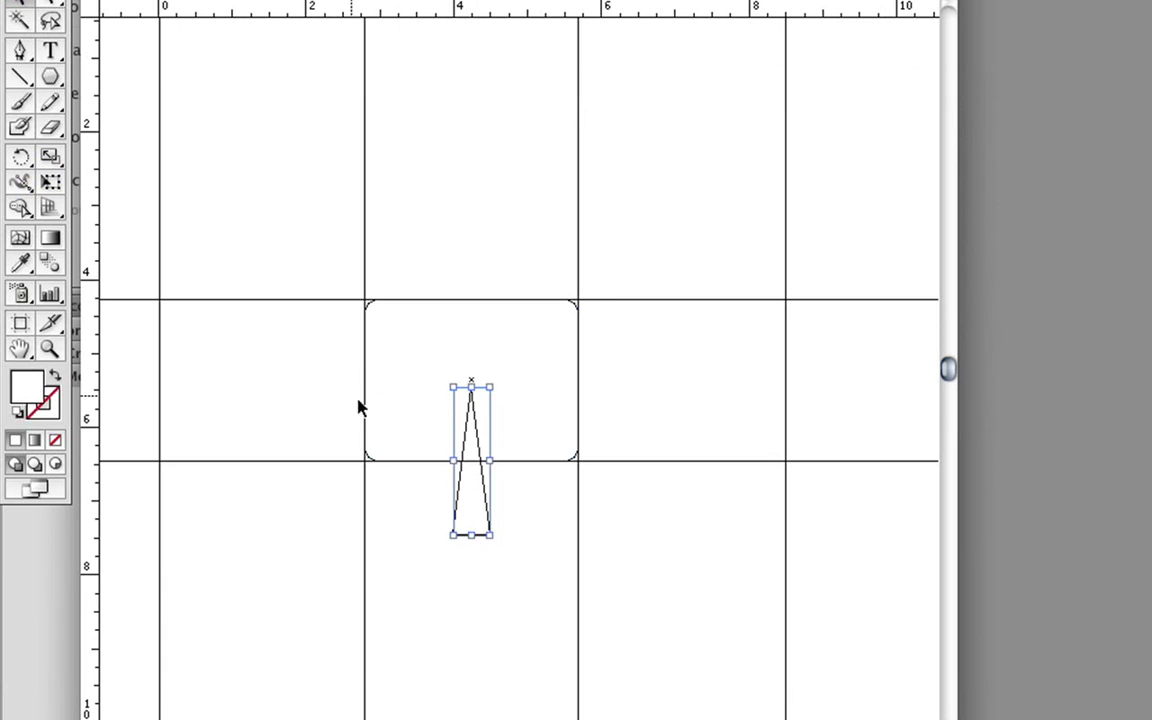
{"action": "left_click_drag", "start_coordinate": [481, 468], "coordinate": [481, 461]}
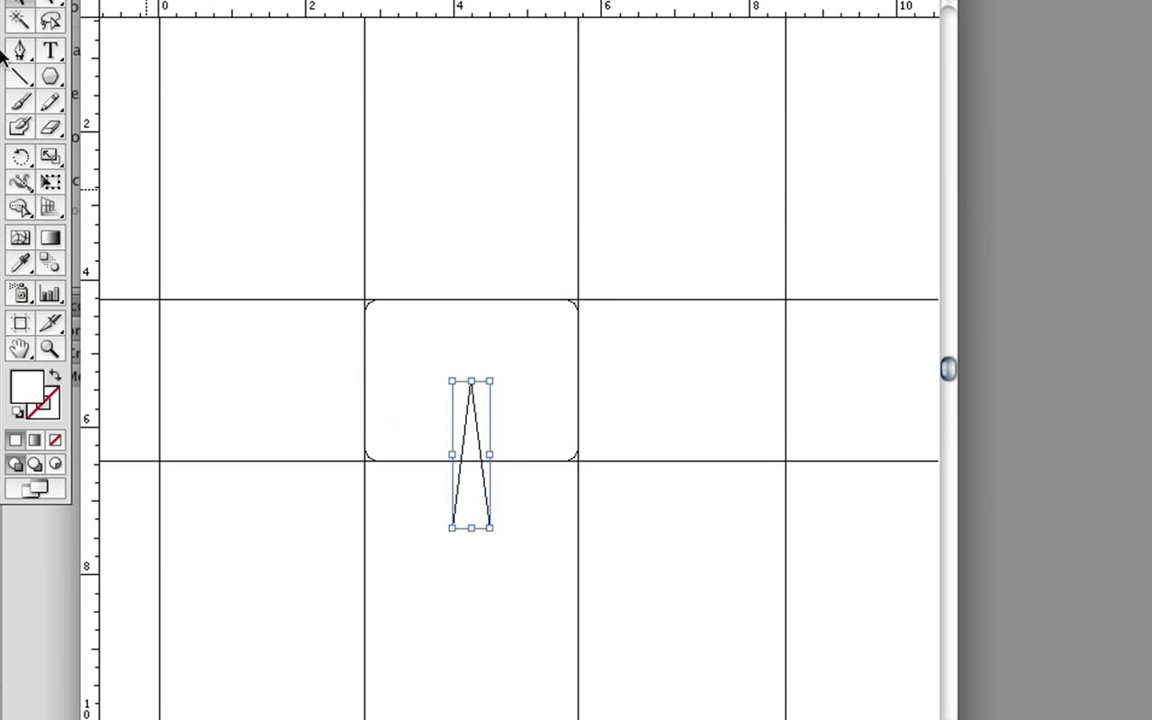
{"action": "left_click", "coordinate": [22, 159]}
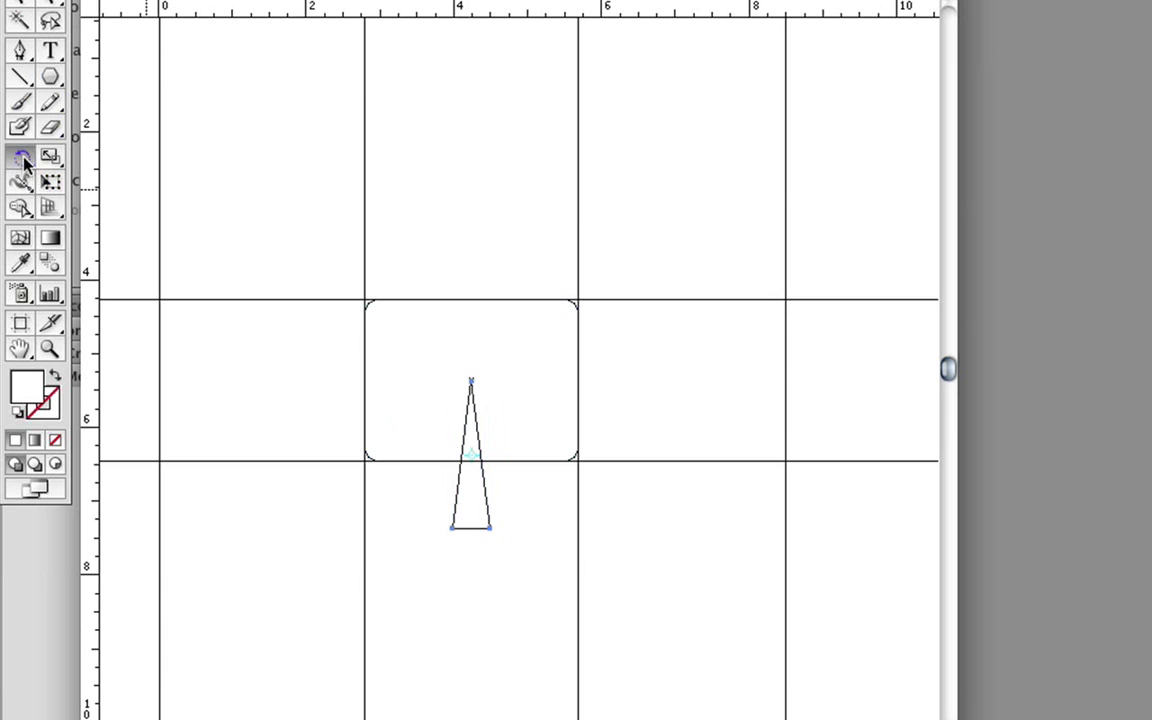
- Make an 18° rotated copy of the triangle, pivoting on its apex
{"action": "left_click", "coordinate": [472, 379], "text": "alt"}
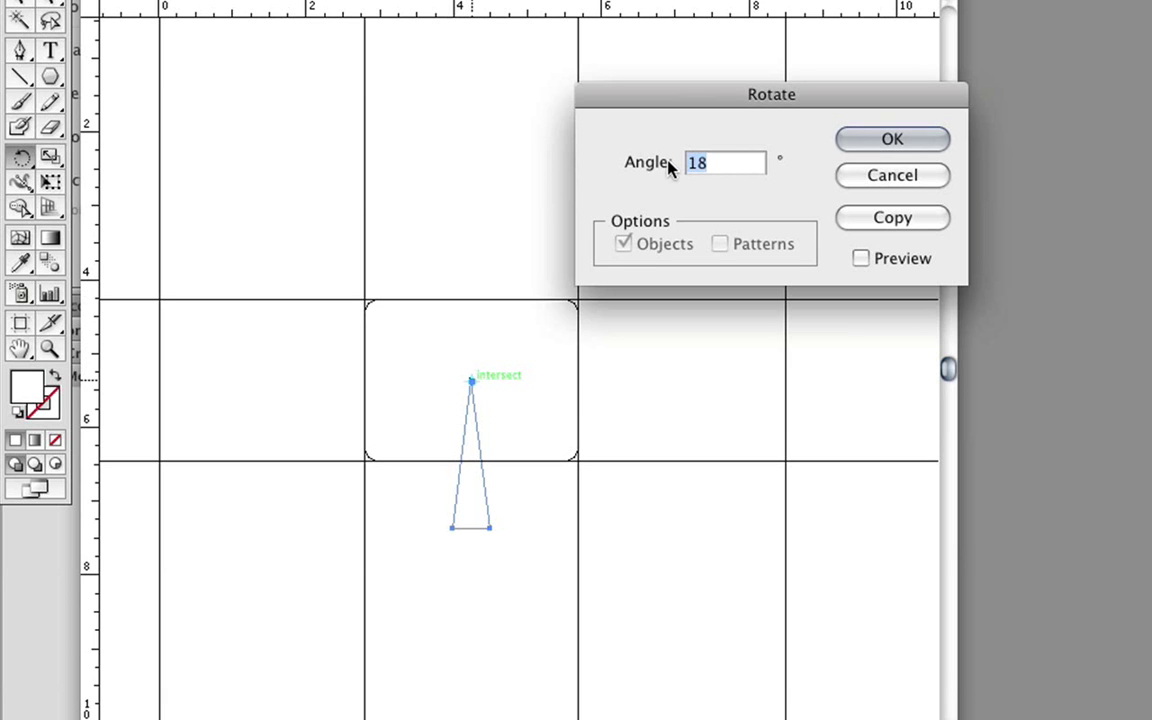
{"action": "left_click", "coordinate": [880, 225]}
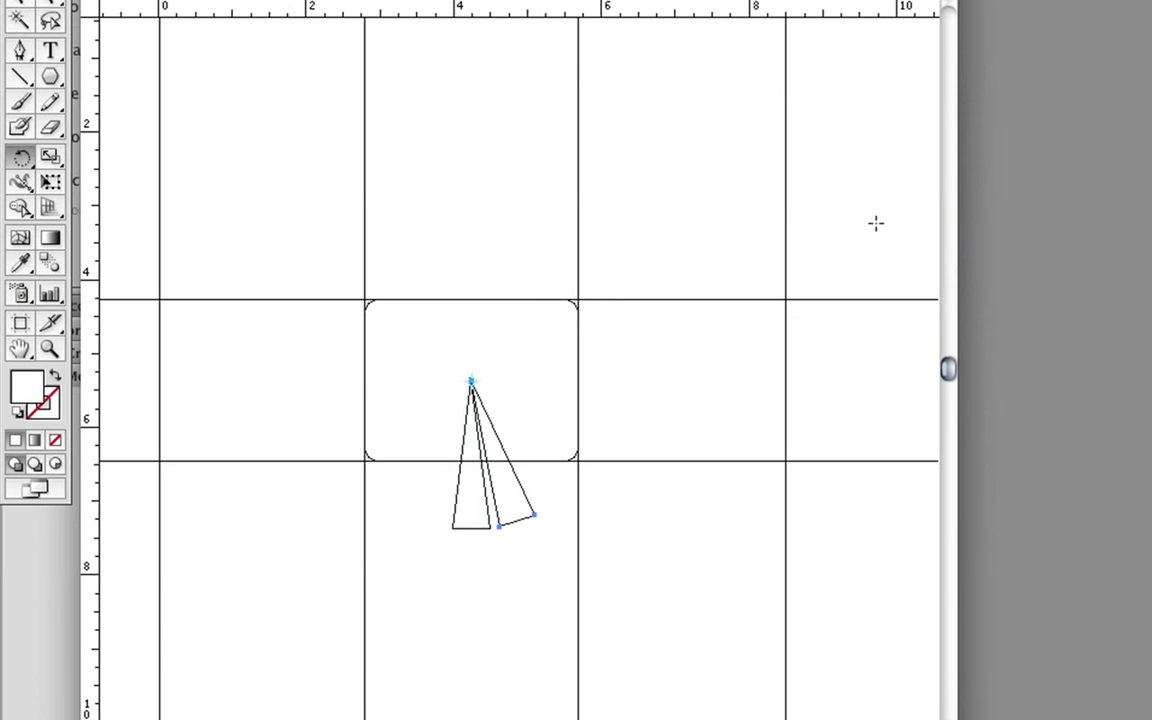